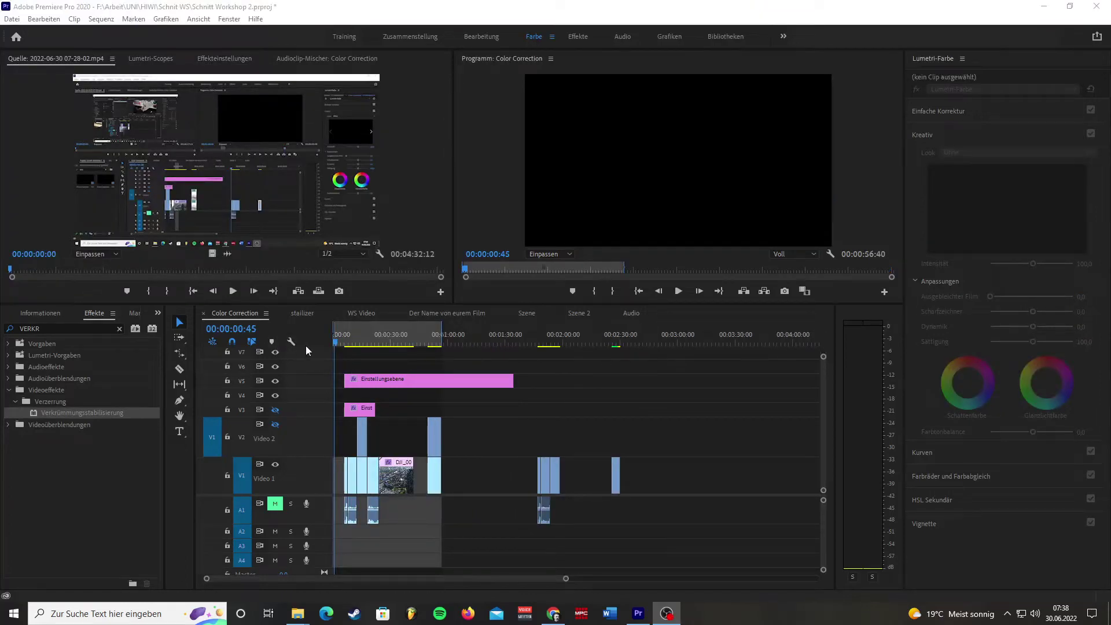
# Move the Color Correction playhead to 00:00:44:20 and open the Datei (File) menu
pyautogui.click(320, 336)
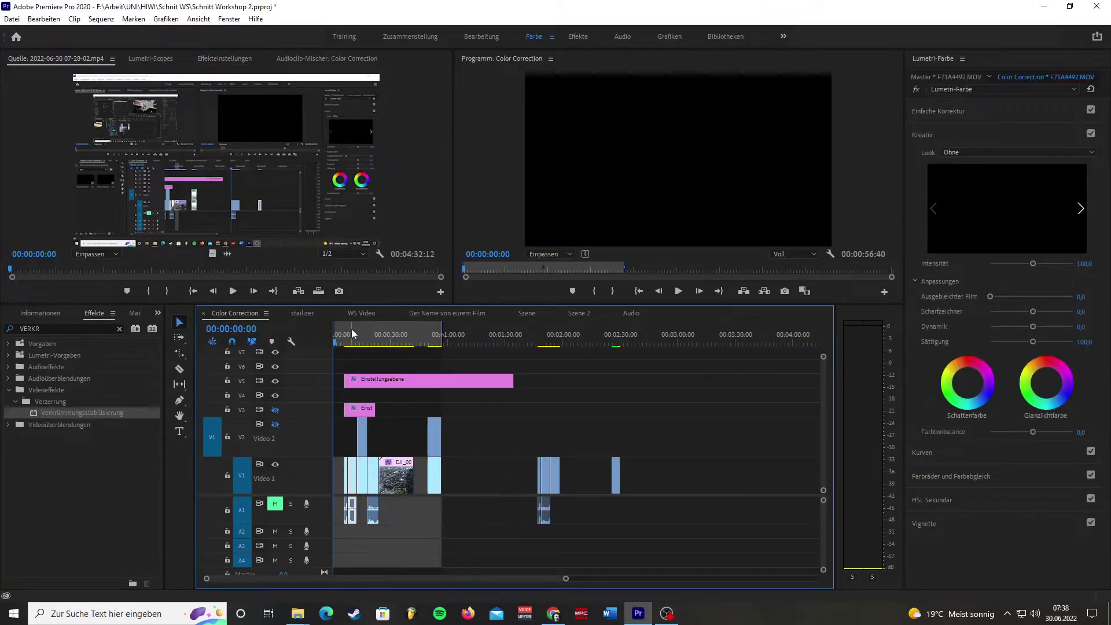
pyautogui.moveTo(361, 334); pyautogui.dragTo(335, 338)
pyautogui.click(417, 341)
pyautogui.moveTo(426, 347); pyautogui.dragTo(445, 347)
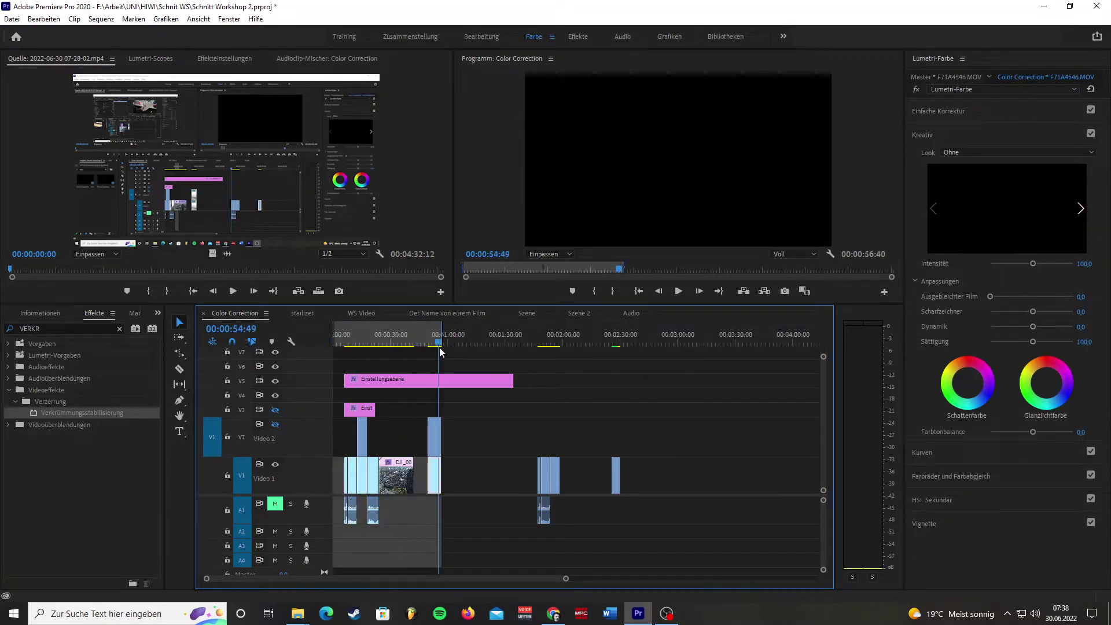
pyautogui.click(419, 336)
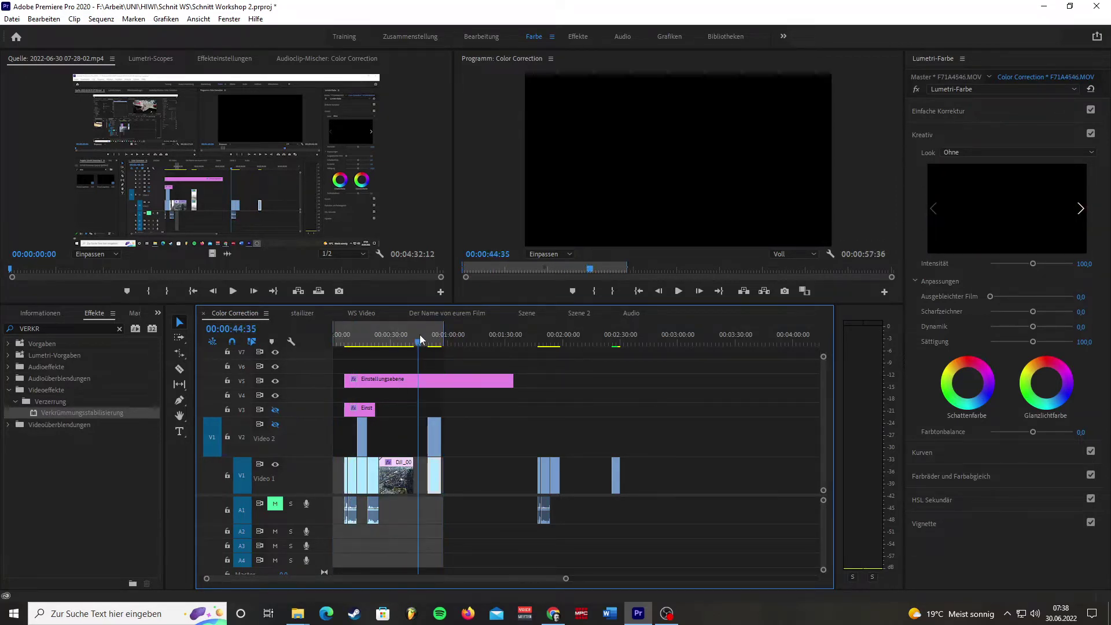
pyautogui.click(19, 21)
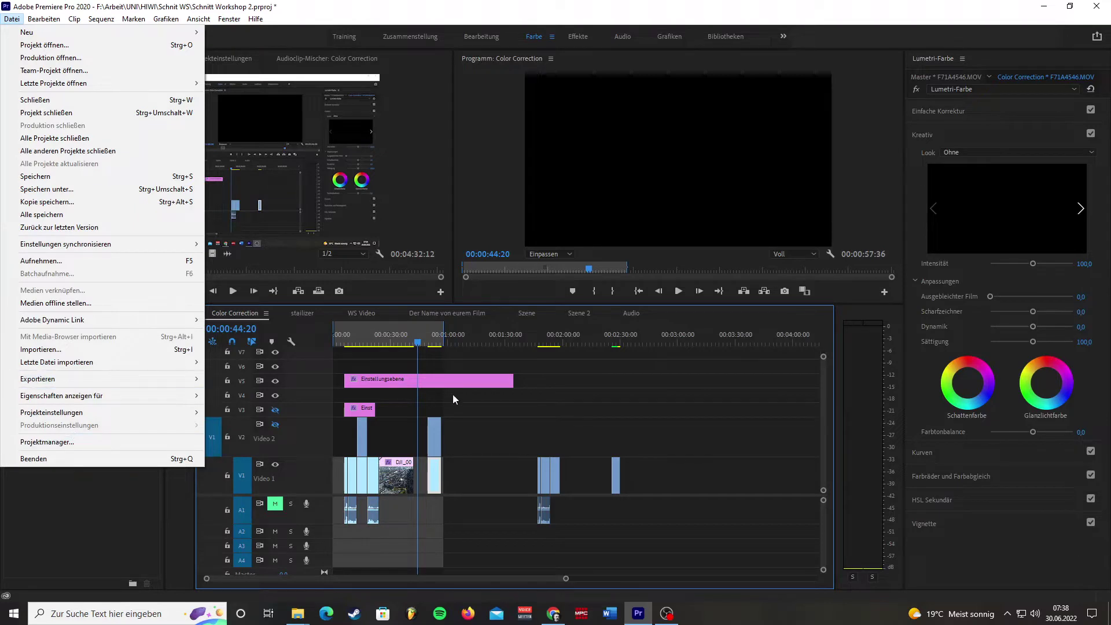
# Open the export settings with Ctrl+M and confirm the DNxHR/DNxHD MXF OP1a format
pyautogui.hotkey('ctrl', 'm')
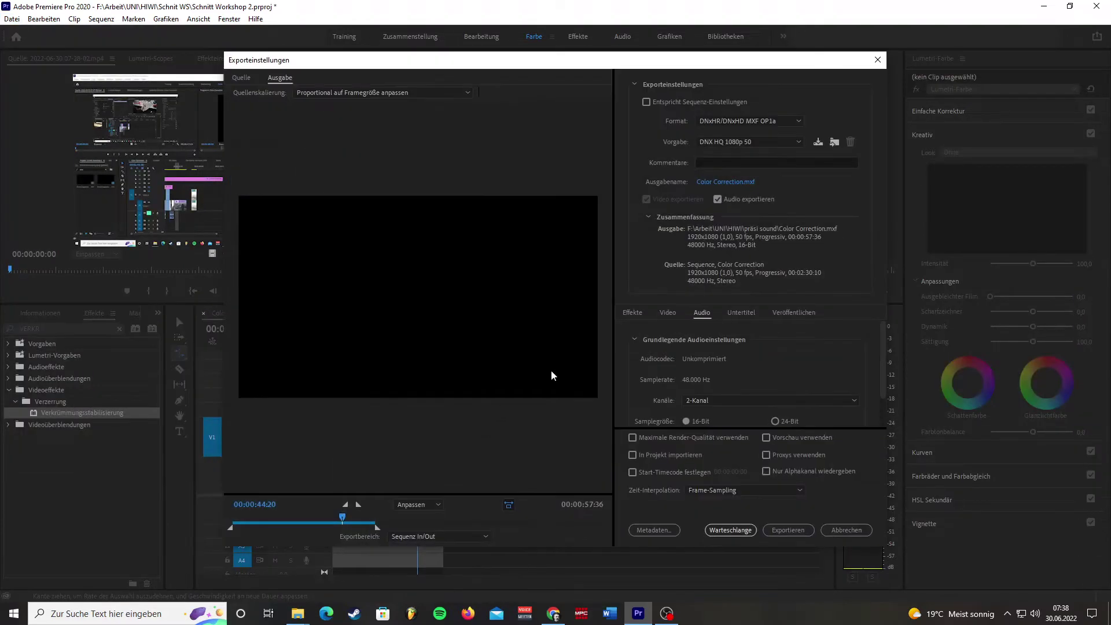
pyautogui.click(725, 124)
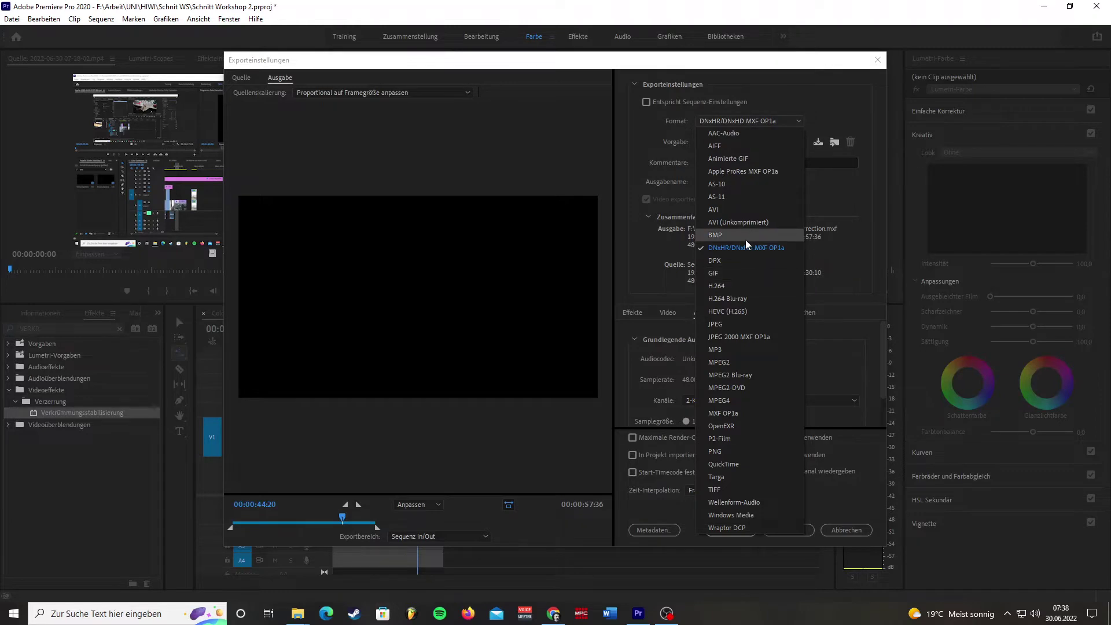
pyautogui.click(794, 90)
# Browse the DNxHR MXF OP1a presets in the Vorgabe list without changing the preset
pyautogui.click(758, 140)
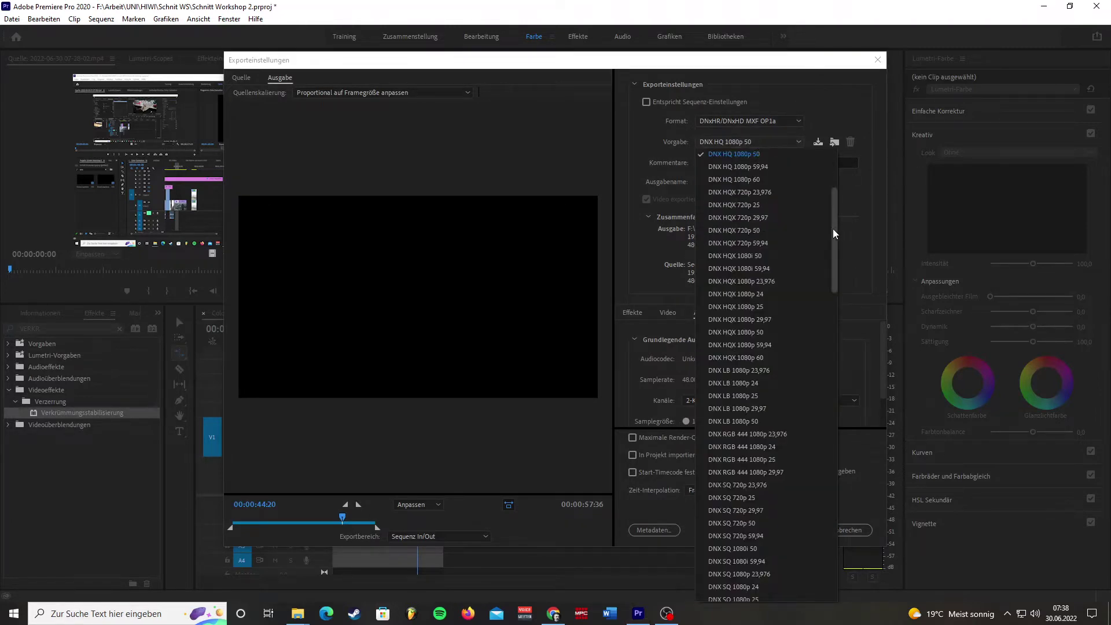
pyautogui.moveTo(833, 229)
pyautogui.mouseDown()
pyautogui.moveTo(837, 183)
pyautogui.moveTo(844, 330)
pyautogui.mouseUp()
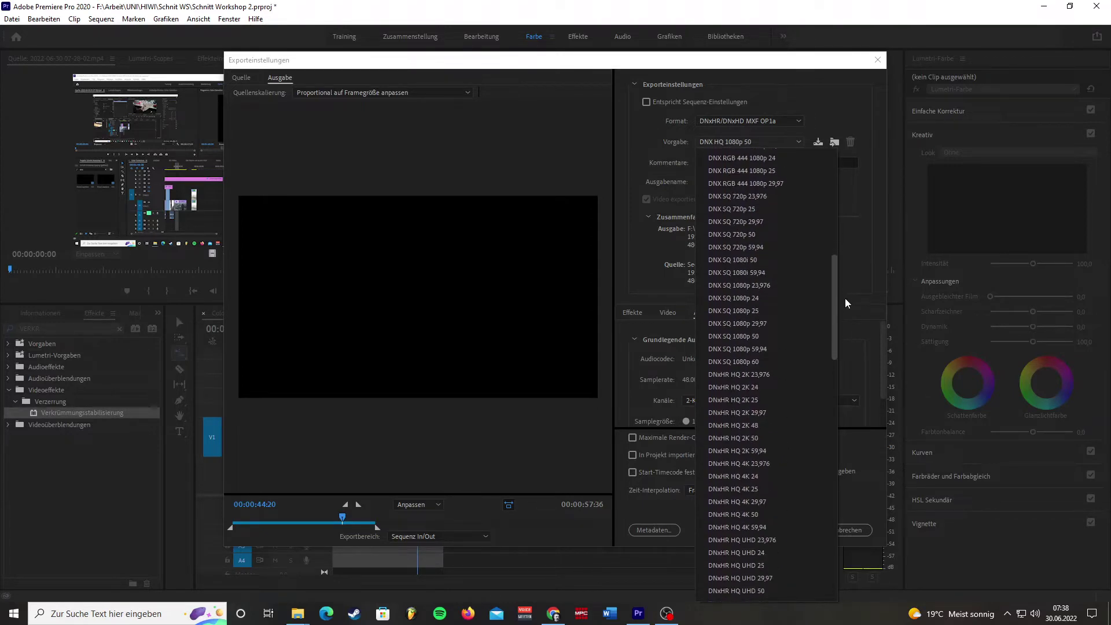
pyautogui.click(843, 328)
pyautogui.click(777, 144)
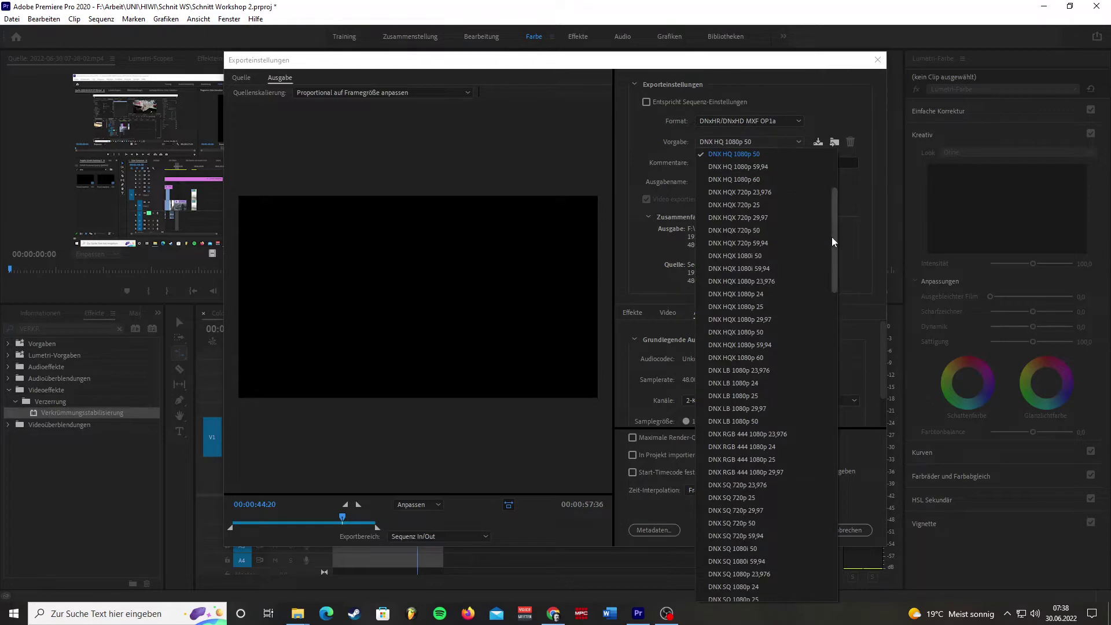
pyautogui.moveTo(832, 238); pyautogui.dragTo(847, 387)
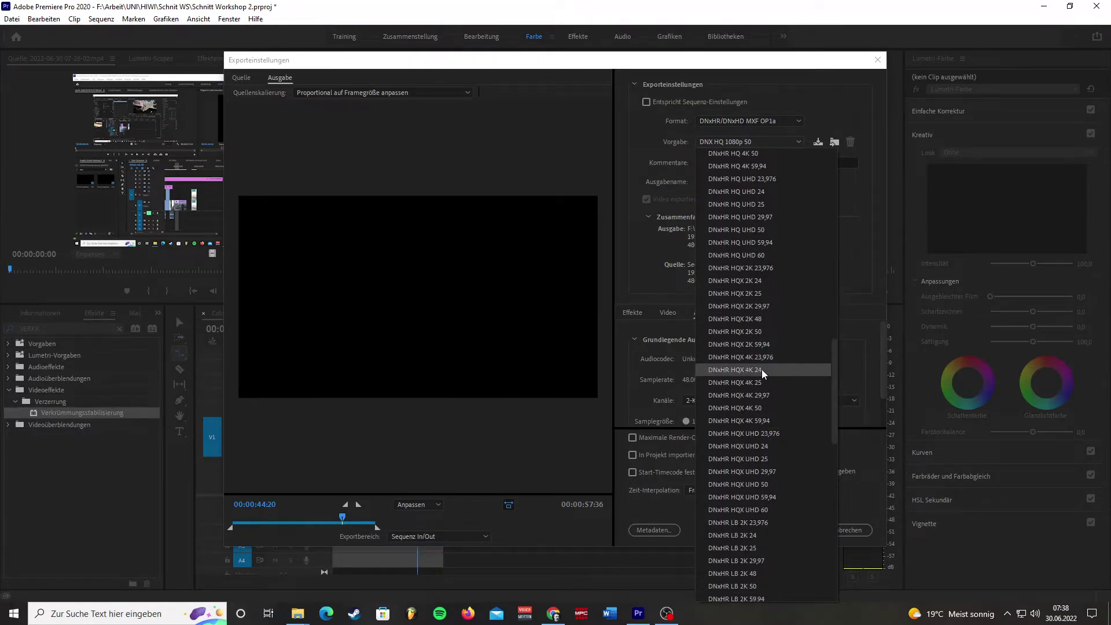
pyautogui.scroll(-7, 823, 441)
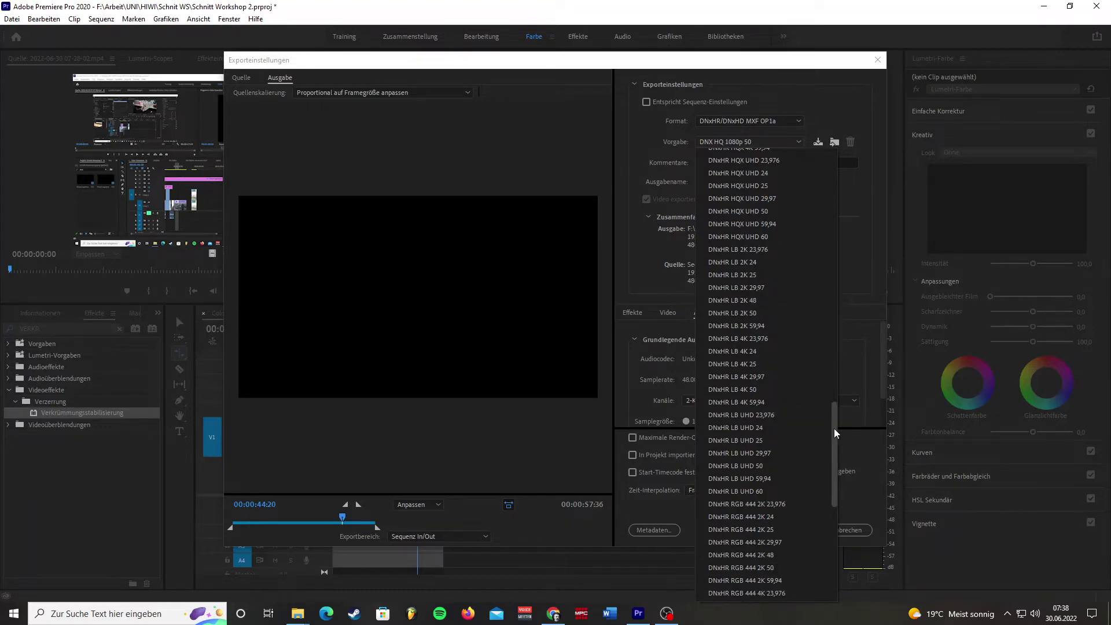
pyautogui.moveTo(834, 428); pyautogui.dragTo(829, 360)
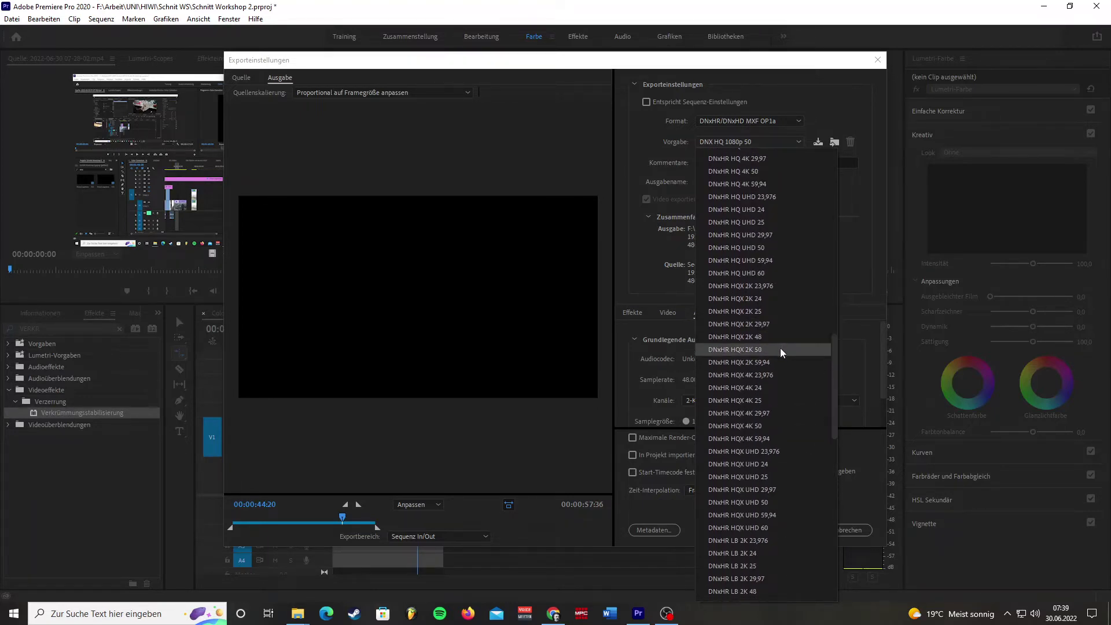
# Choose the DNxHR HQX 4K 50 preset (4096x2160, 50 fps) and review the audio settings
pyautogui.click(777, 427)
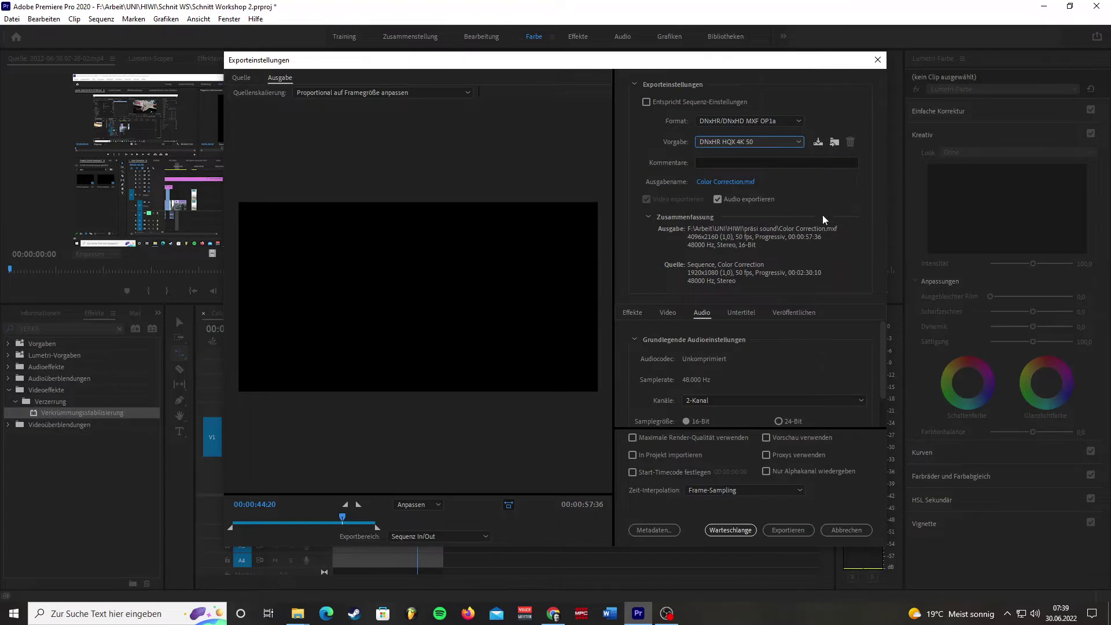
pyautogui.scroll(-2, 881, 338)
pyautogui.scroll(2, 877, 367)
pyautogui.scroll(-2, 884, 355)
pyautogui.scroll(2, 880, 369)
pyautogui.scroll(-2, 884, 346)
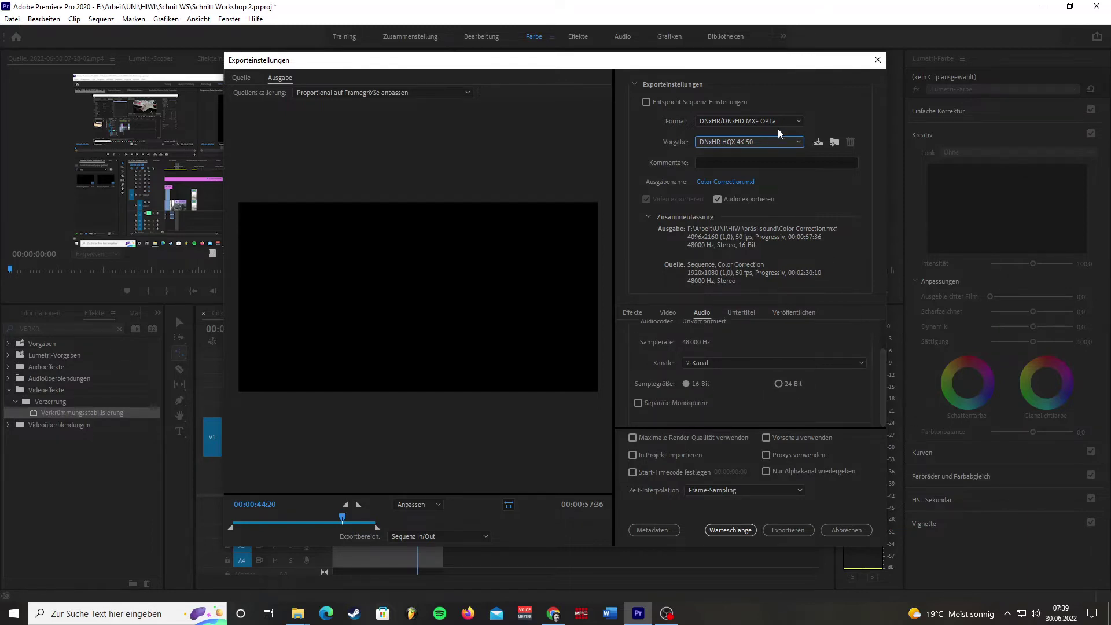
pyautogui.click(722, 142)
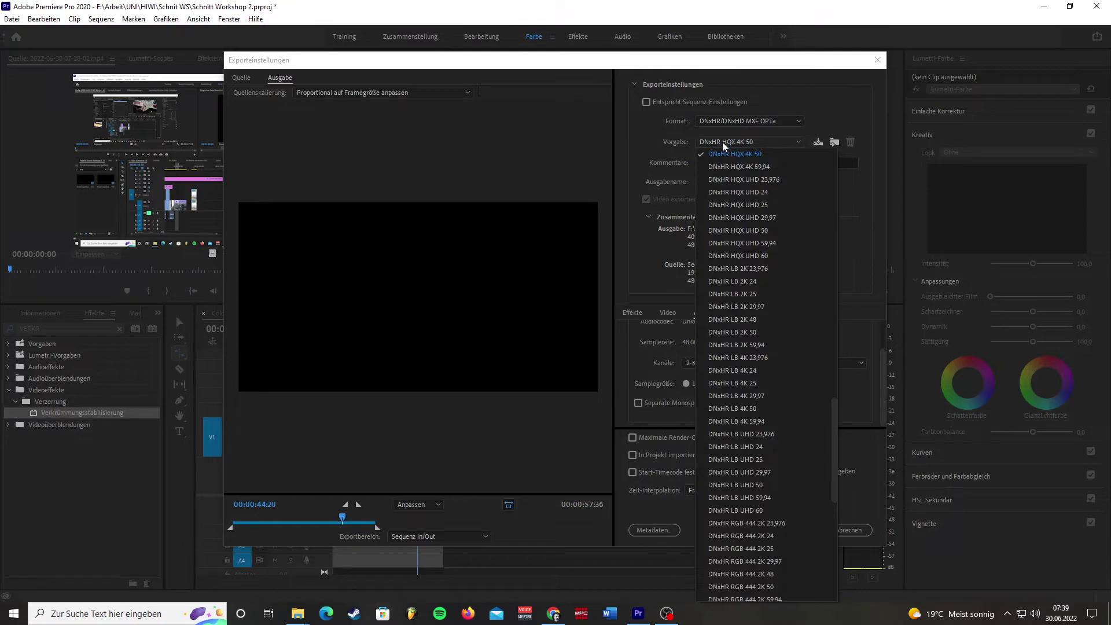
pyautogui.moveTo(833, 412); pyautogui.dragTo(829, 353)
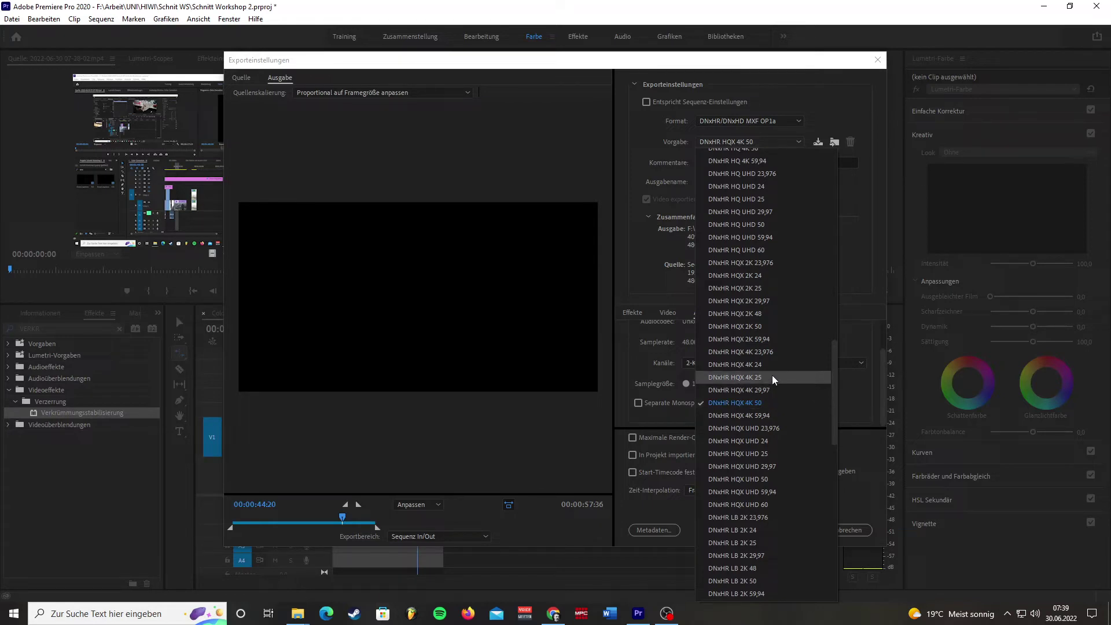
pyautogui.click(859, 264)
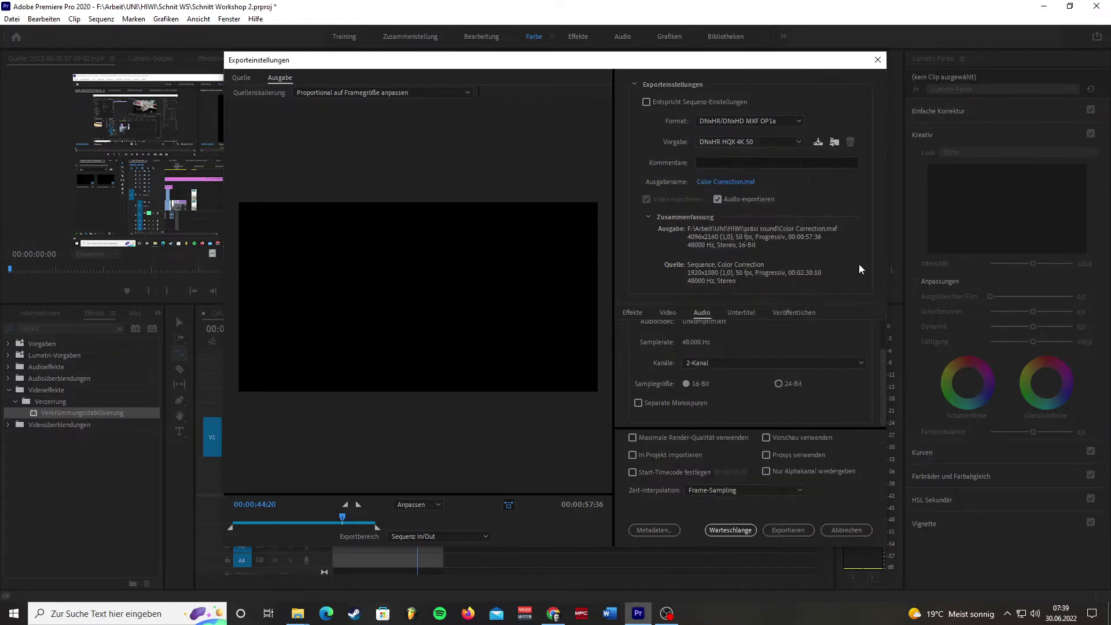
pyautogui.scroll(2, 884, 363)
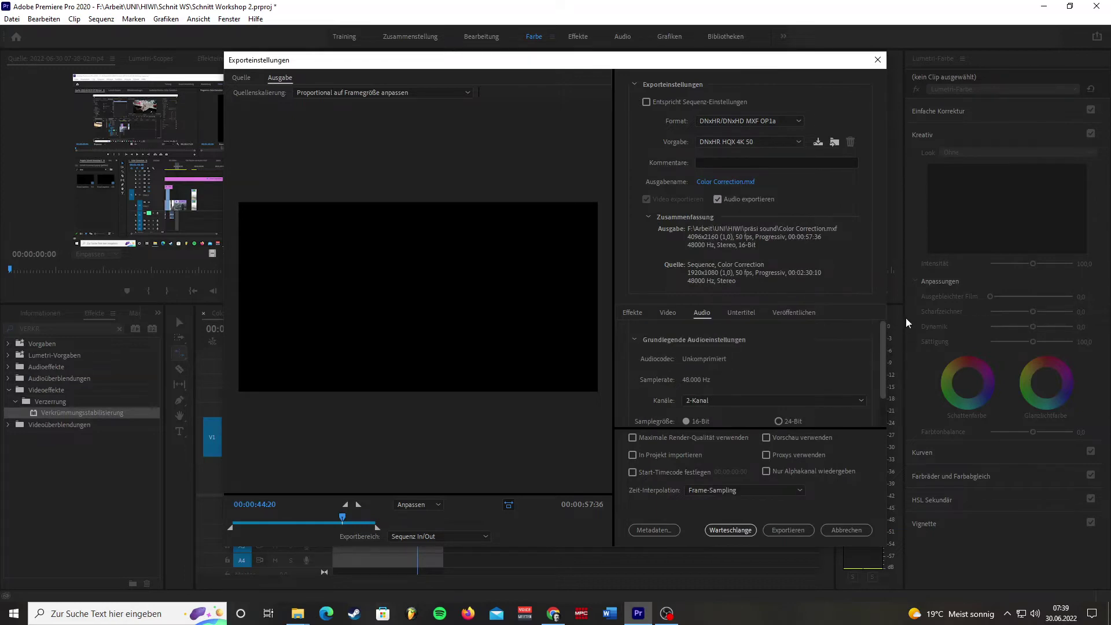
pyautogui.click(751, 143)
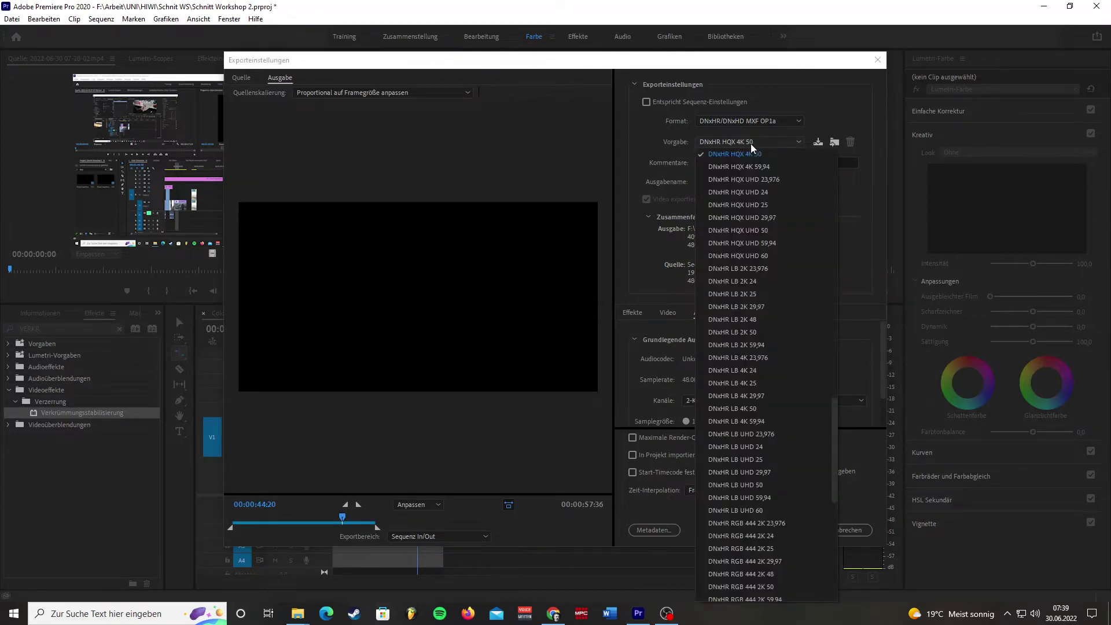
pyautogui.click(845, 217)
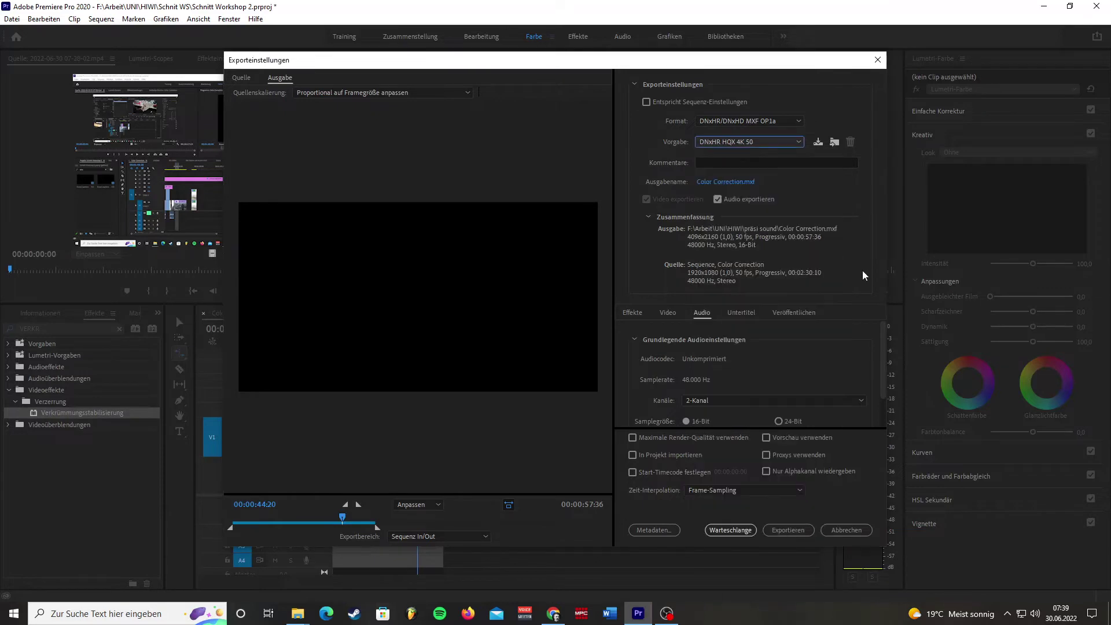
pyautogui.moveTo(883, 344)
pyautogui.mouseDown()
pyautogui.moveTo(886, 427)
pyautogui.moveTo(879, 324)
pyautogui.mouseUp()
pyautogui.click(743, 145)
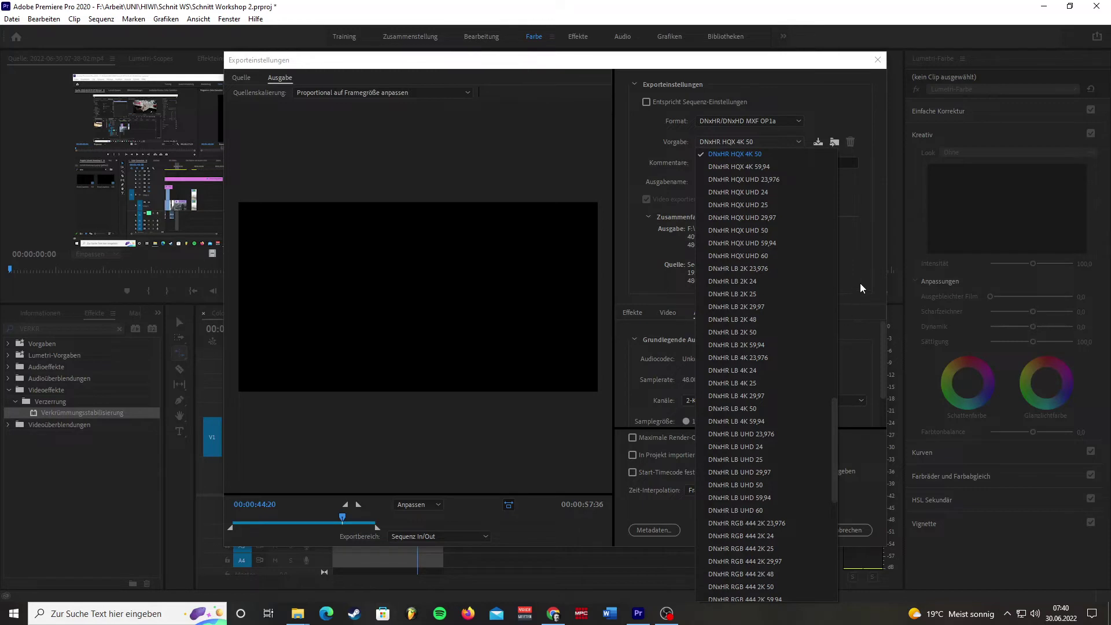
pyautogui.click(885, 337)
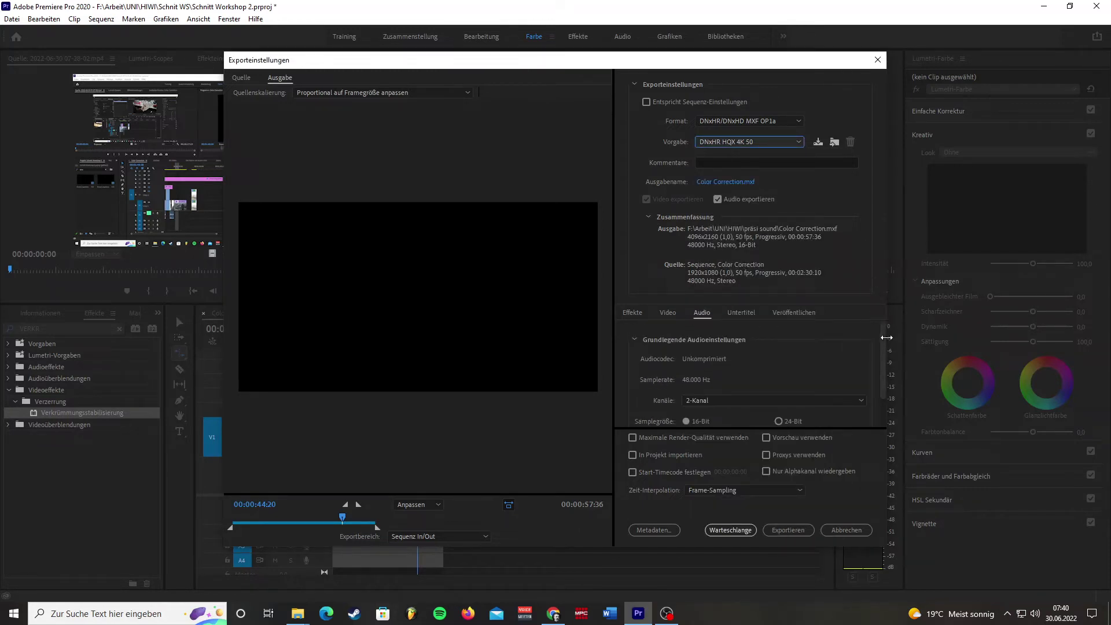
pyautogui.moveTo(883, 344); pyautogui.dragTo(898, 376)
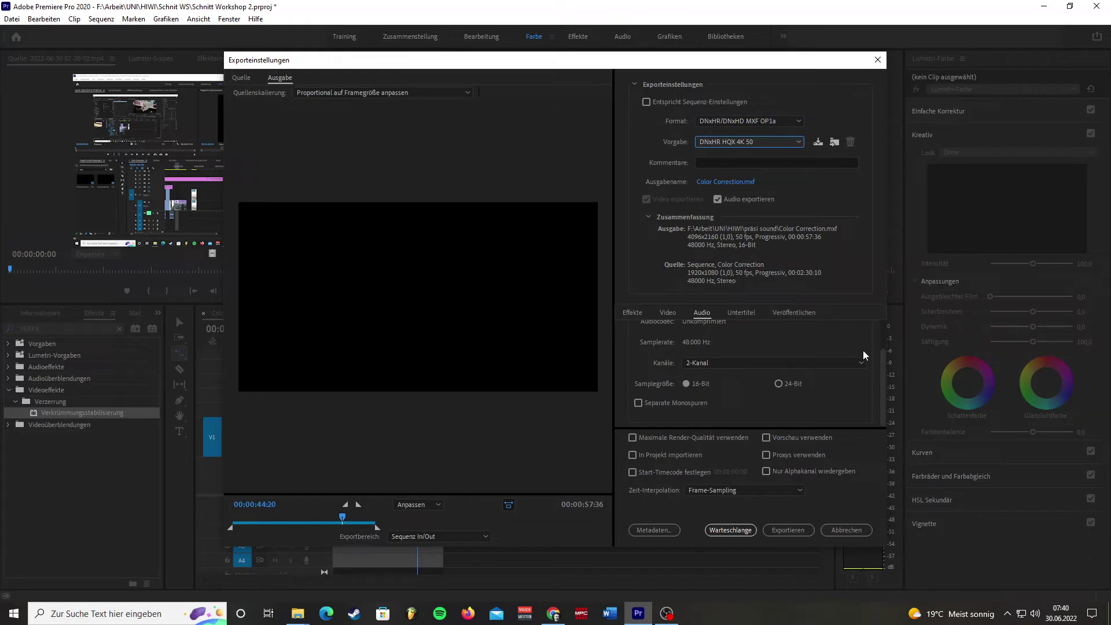
# Turn on Maximale Render-Qualität verwenden, leaving the output file location unchanged
pyautogui.click(732, 183)
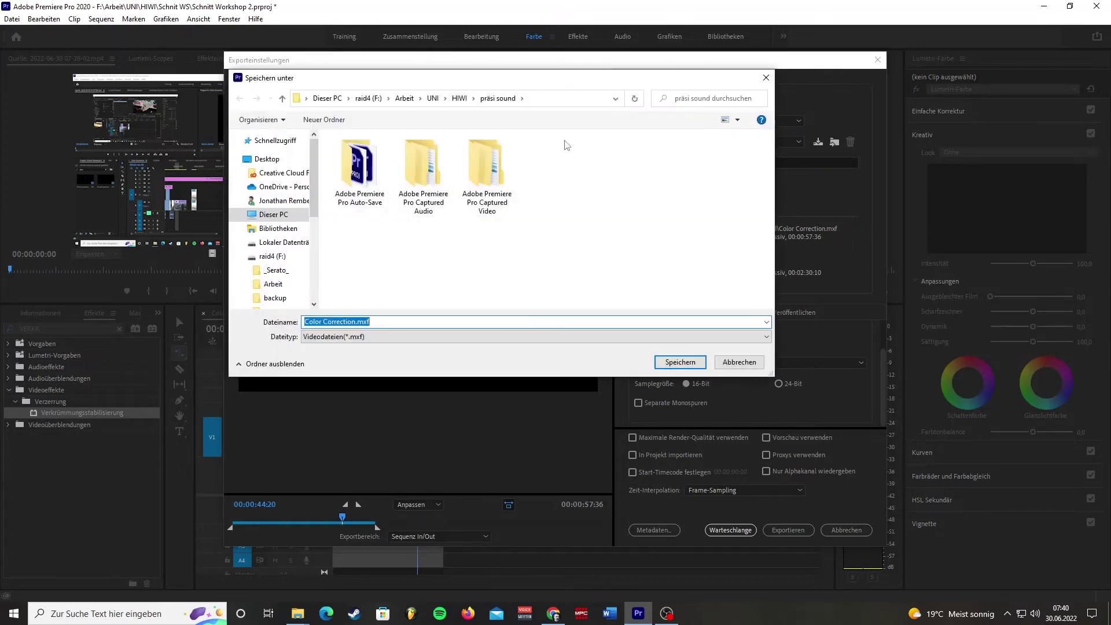
pyautogui.click(742, 362)
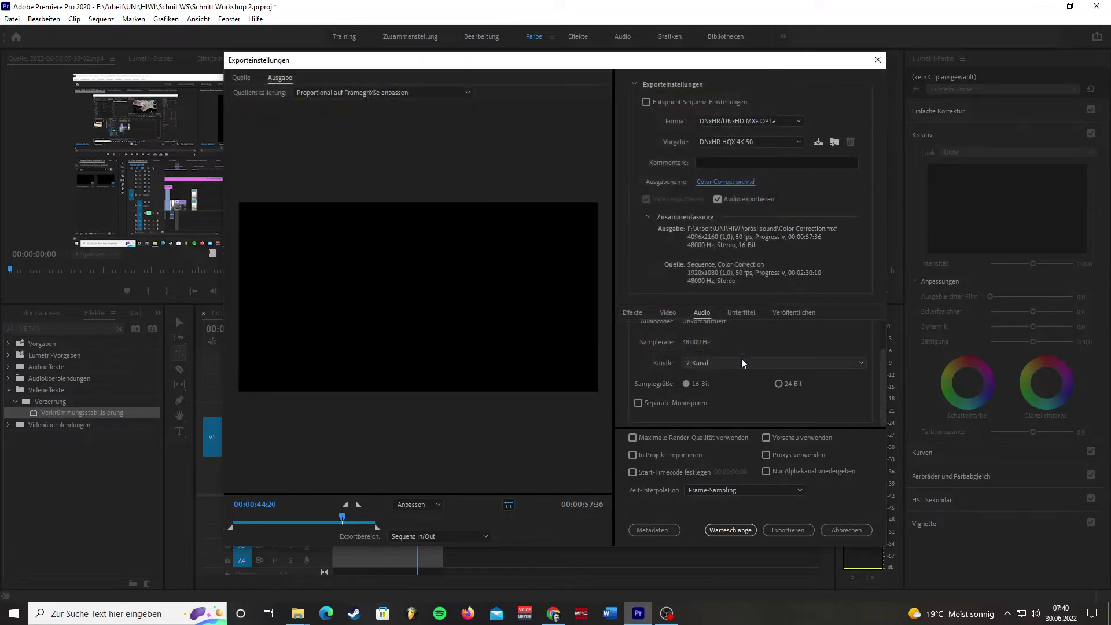
pyautogui.click(633, 438)
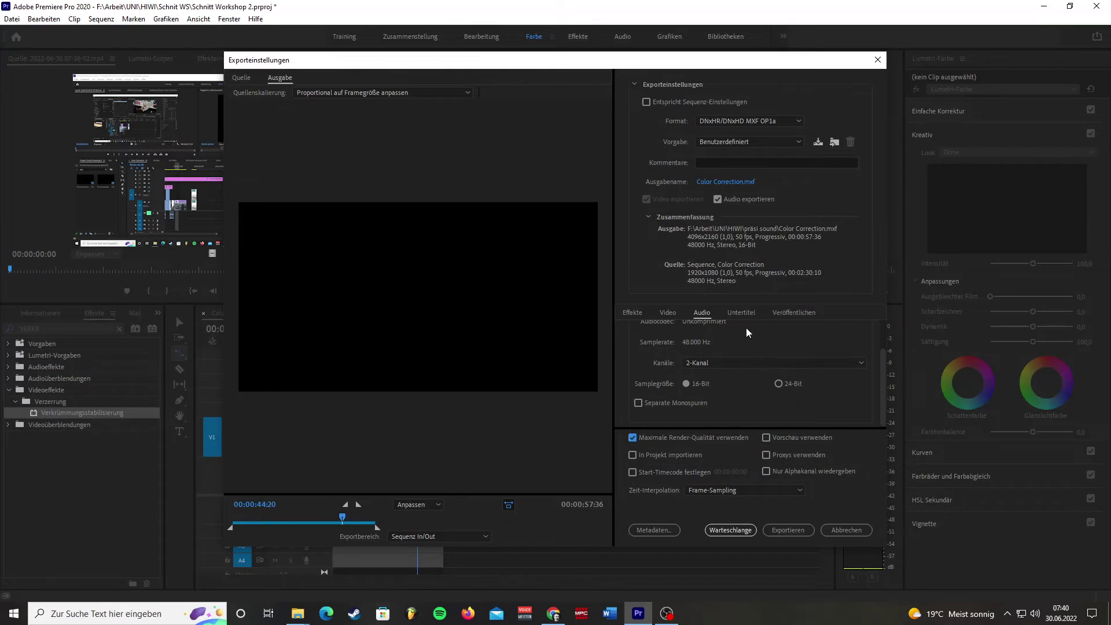
# In the Video settings, set the Auflösung codec resolution to DNxHR RGB 444 12-Bit
pyautogui.click(669, 312)
pyautogui.scroll(-1, 693, 378)
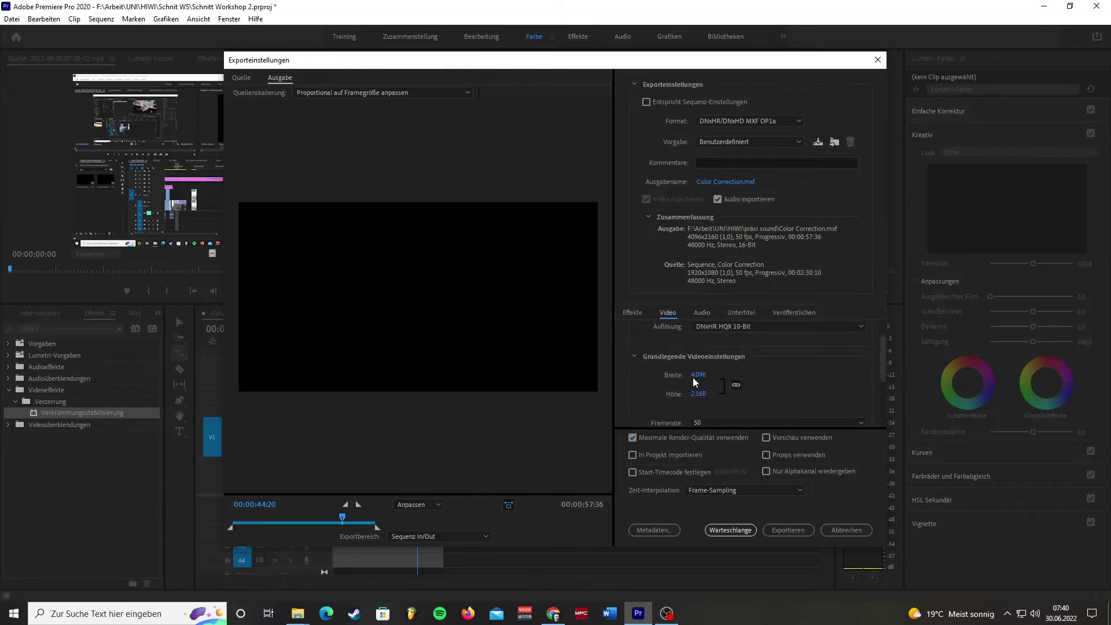
pyautogui.click(753, 327)
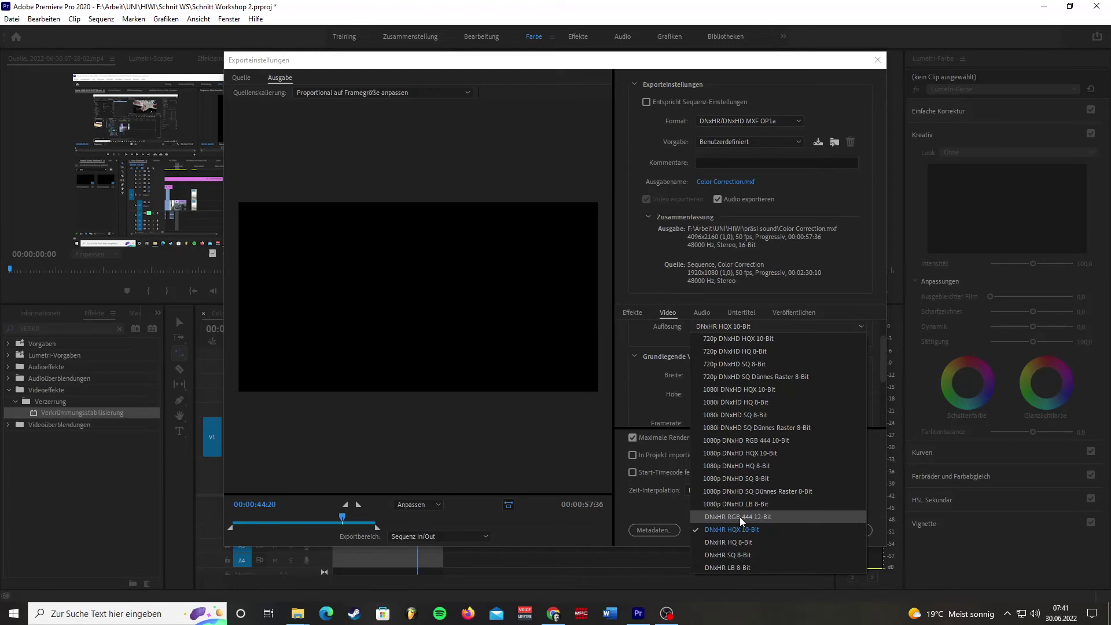
pyautogui.click(740, 516)
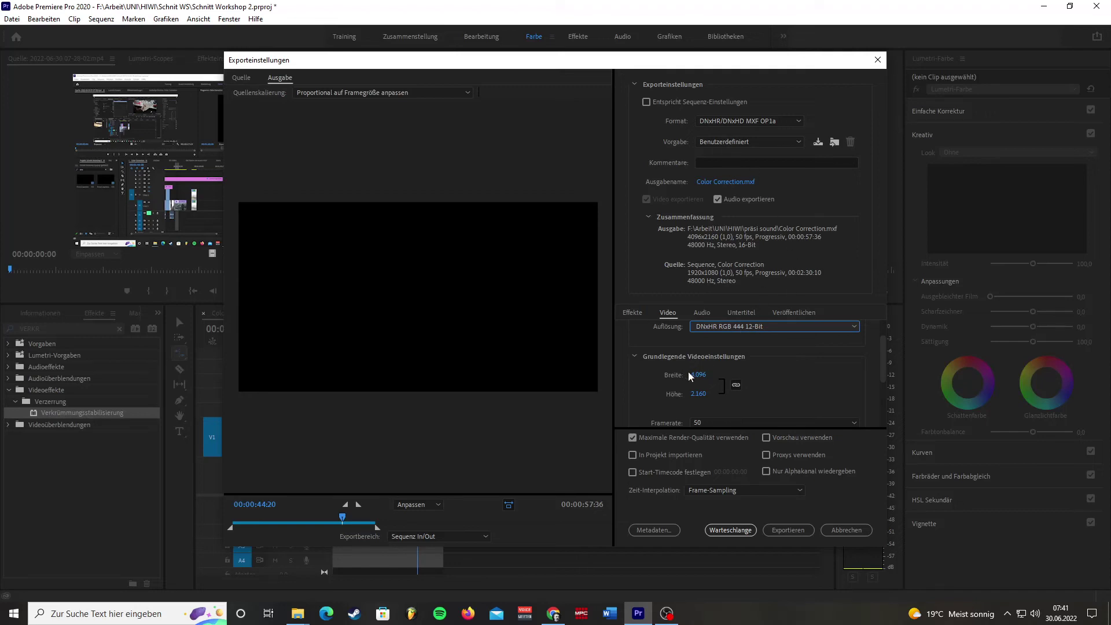
pyautogui.scroll(-3, 772, 389)
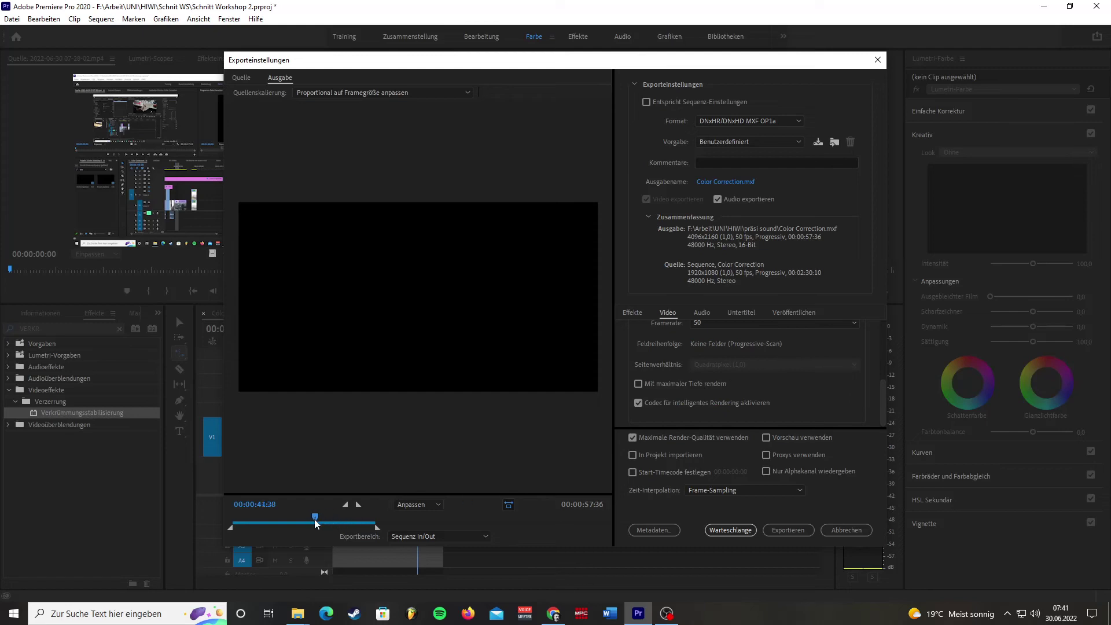
# Move the export preview to 00:00:21:44 and keep DNxHR RGB 444 12-Bit as resolution
pyautogui.moveTo(314, 520); pyautogui.dragTo(287, 519)
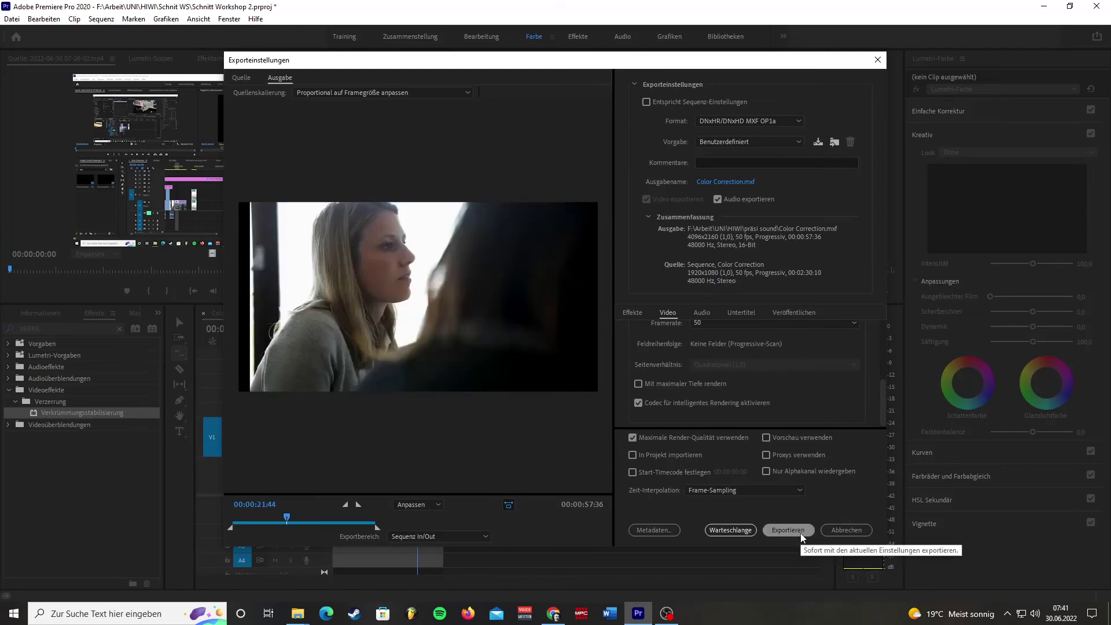
pyautogui.scroll(3, 884, 382)
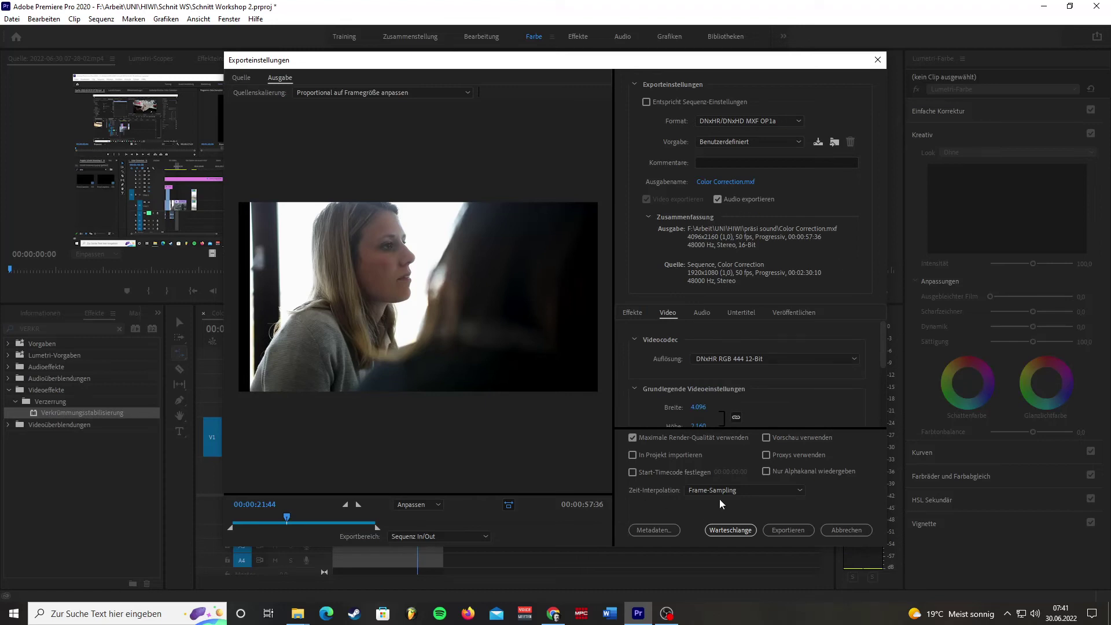
pyautogui.scroll(-4, 815, 359)
pyautogui.scroll(4, 816, 359)
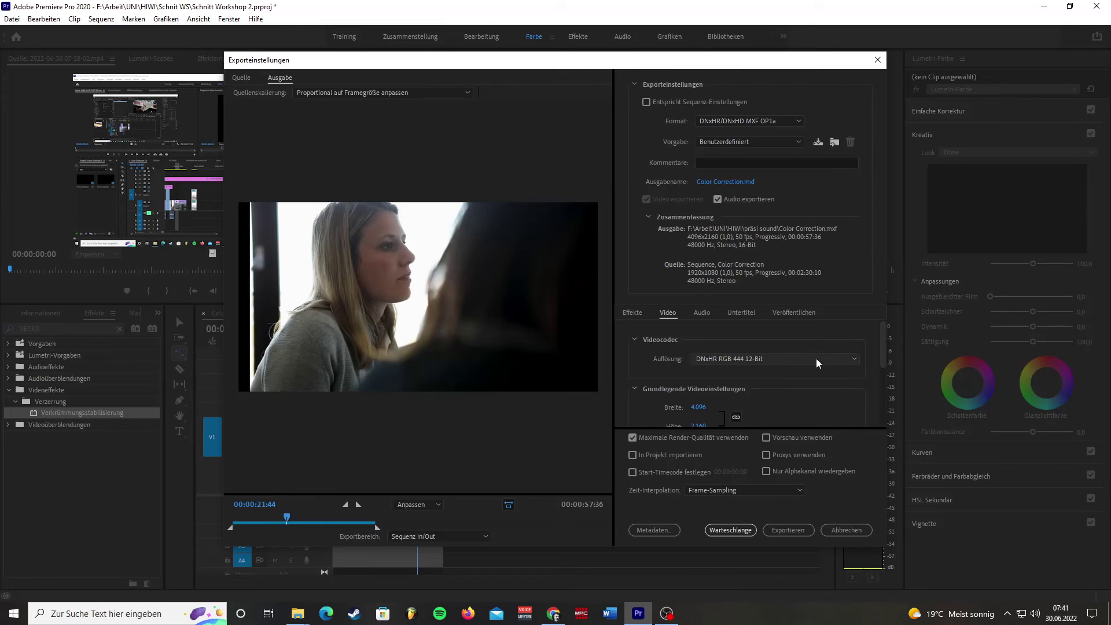
pyautogui.click(816, 359)
pyautogui.click(810, 386)
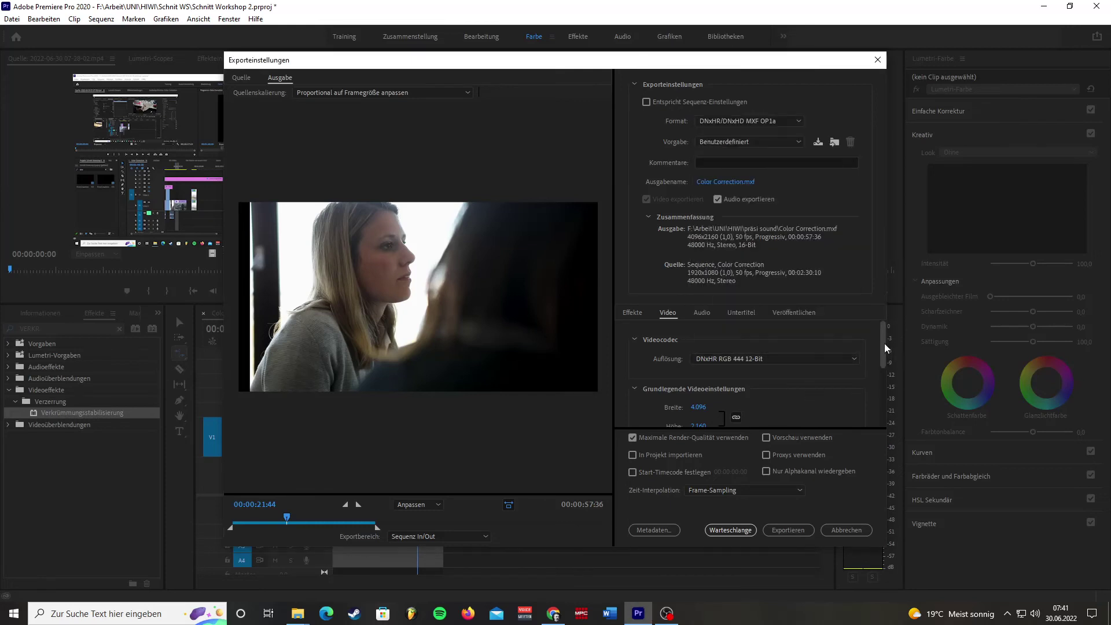